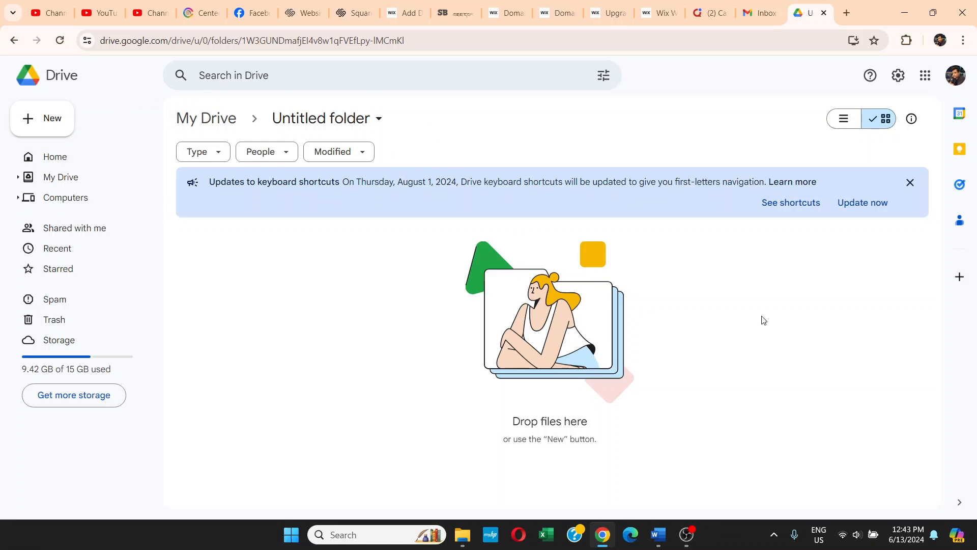
key("alt+Tab")
key("alt+Tab")
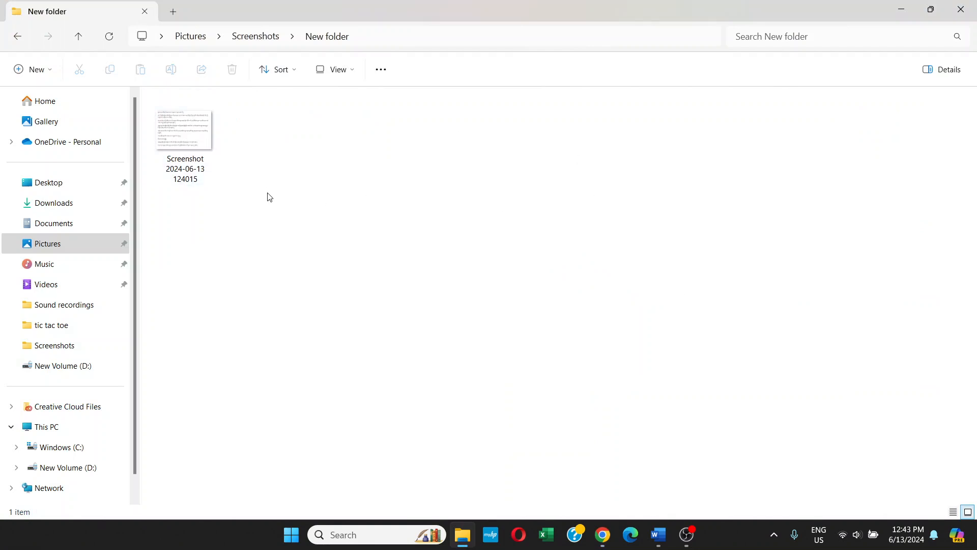
double_click(185, 135)
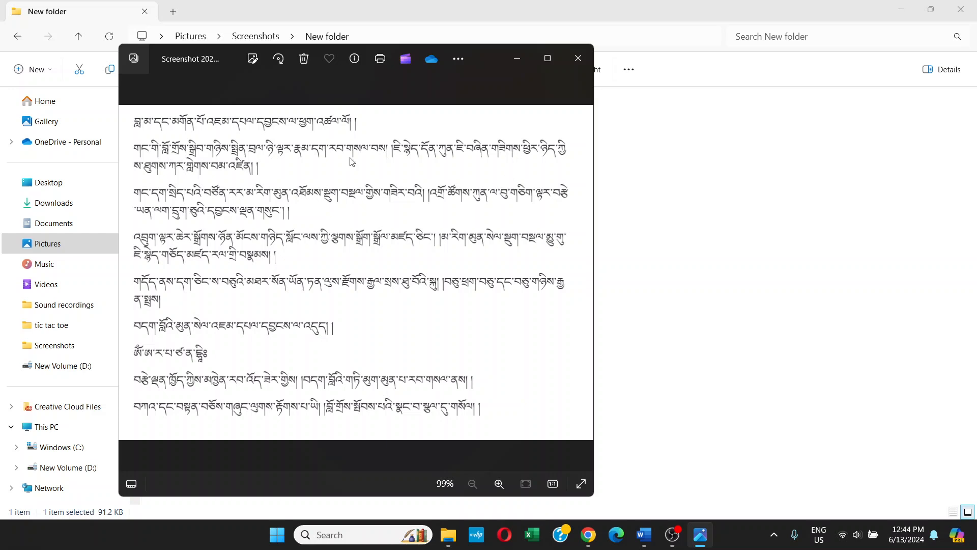
left_click(580, 59)
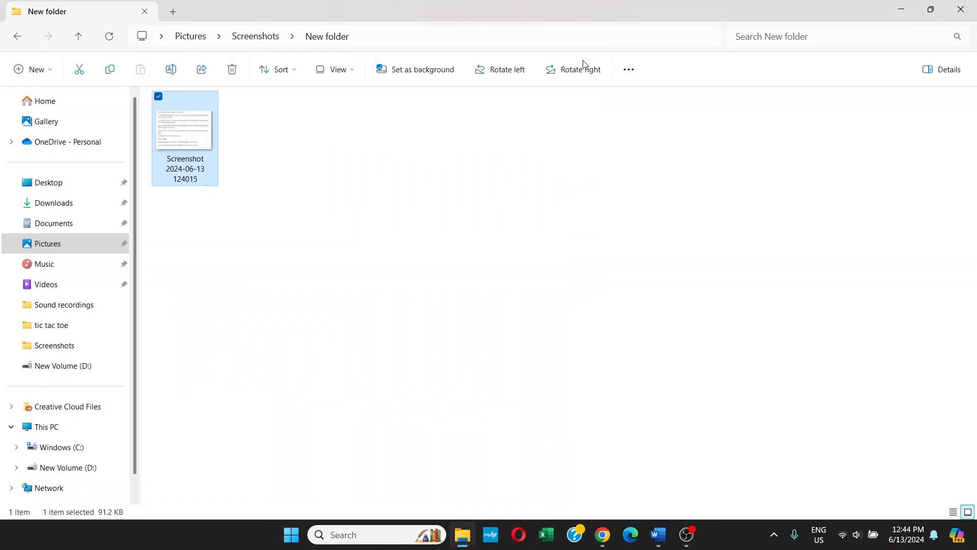
left_click_drag(179, 135, 417, 305)
key("alt+Tab")
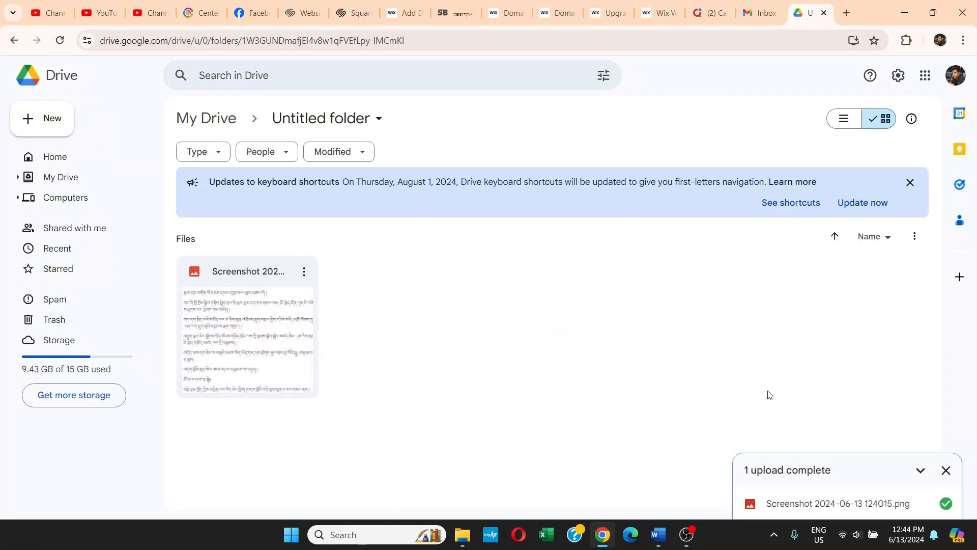
Open the uploaded screenshot with Google Docs to convert the image into editable text.
left_click(275, 300)
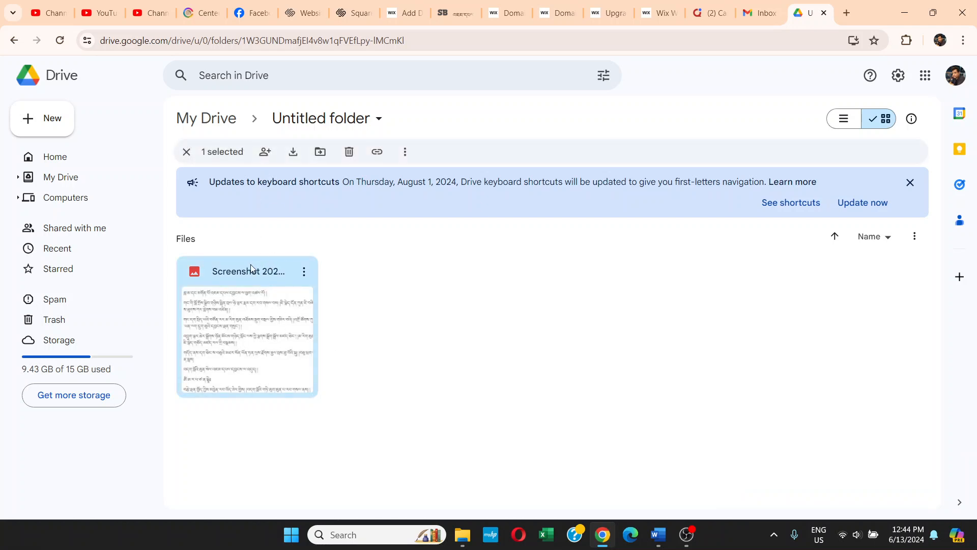
right_click(238, 305)
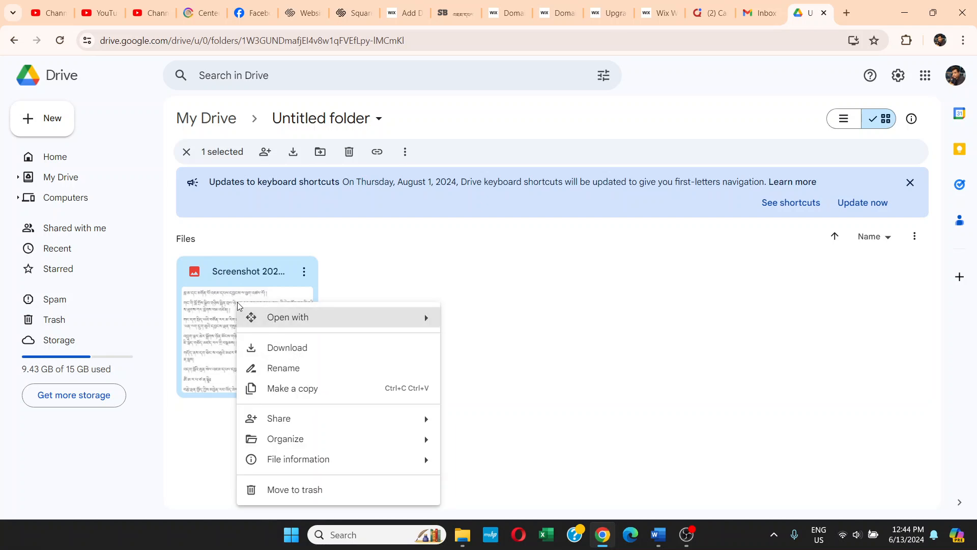
mouse_move(304, 320)
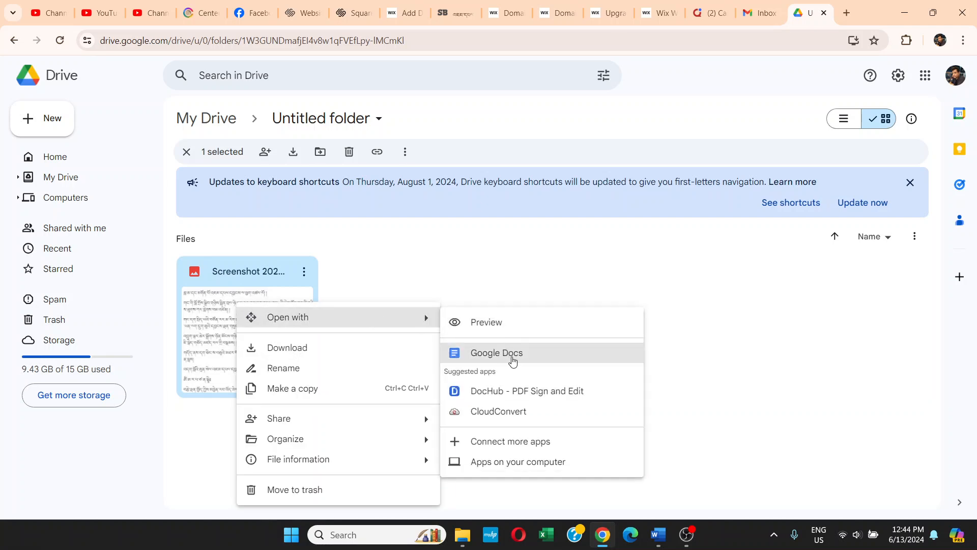
left_click(512, 361)
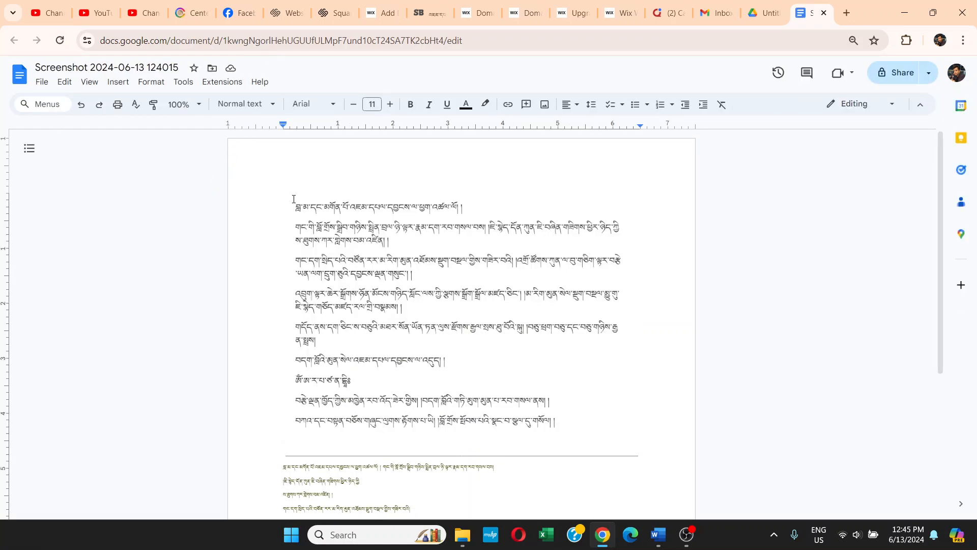
Examine the picture in the document and compare it with the extracted Tibetan text beneath it at 150% browser zoom.
left_click(358, 224)
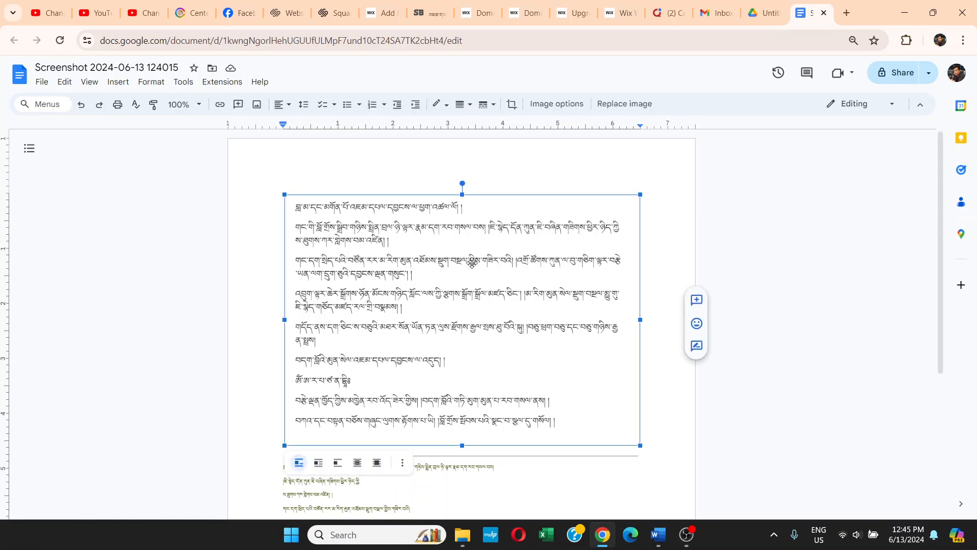
scroll(401, 275, "down", 5)
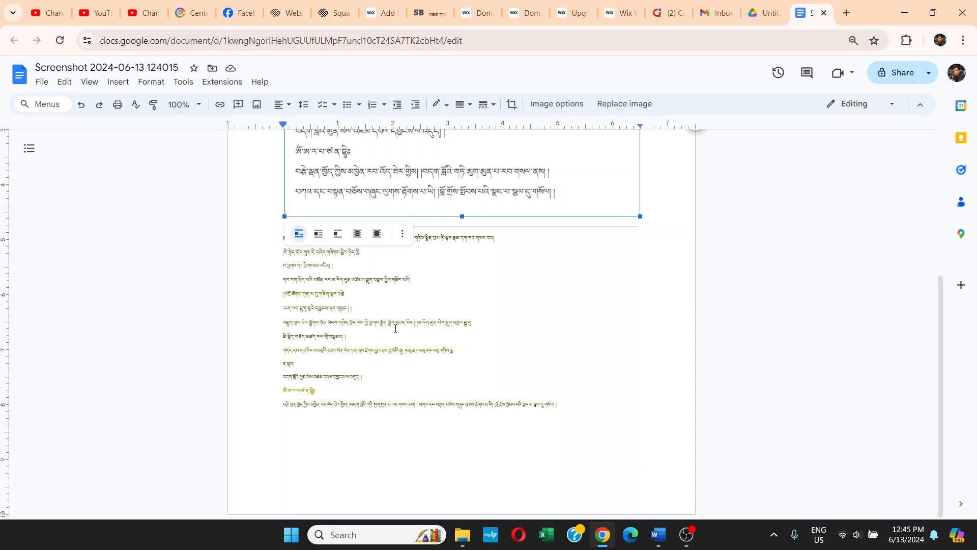
key("ctrl+plus")
key("ctrl+plus")
key("ctrl+plus")
left_click(412, 400)
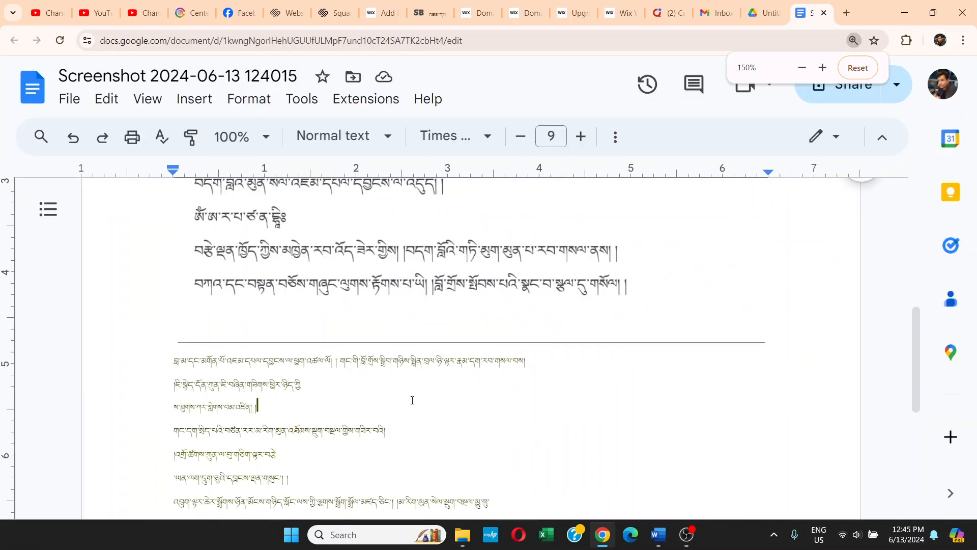
scroll(415, 388, "down", 3)
left_click(182, 247)
left_click_drag(174, 234, 701, 460)
scroll(480, 353, "down", 1)
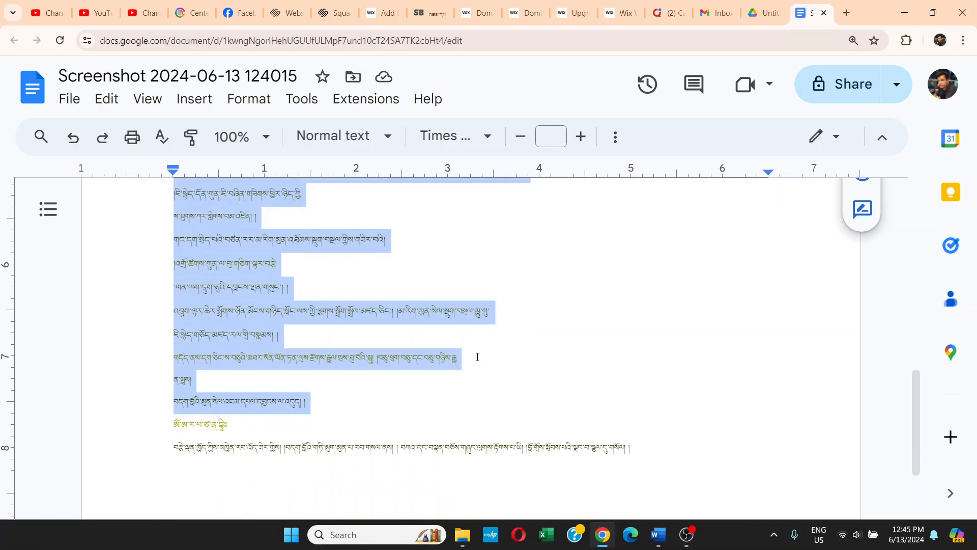
scroll(277, 334, "up", 1)
left_click(277, 331)
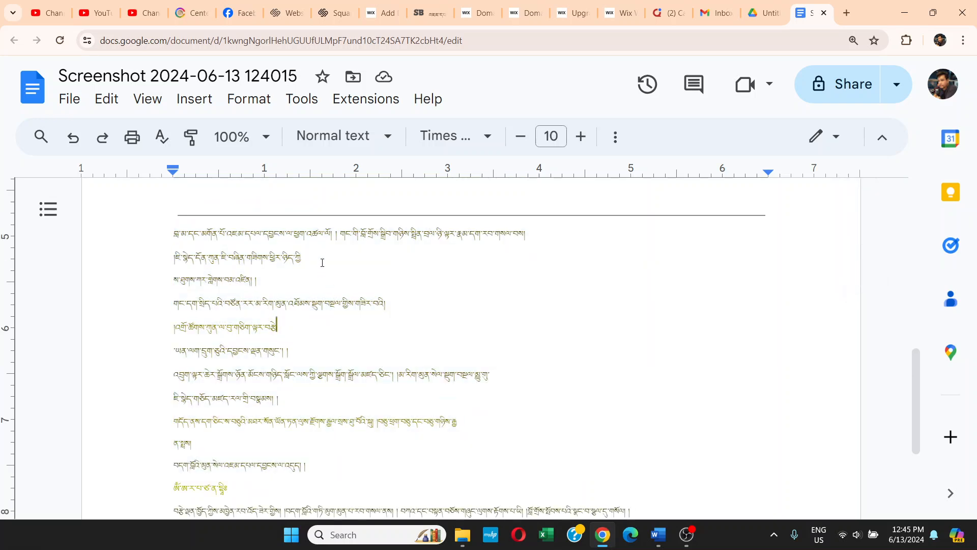
scroll(398, 328, "up", 1)
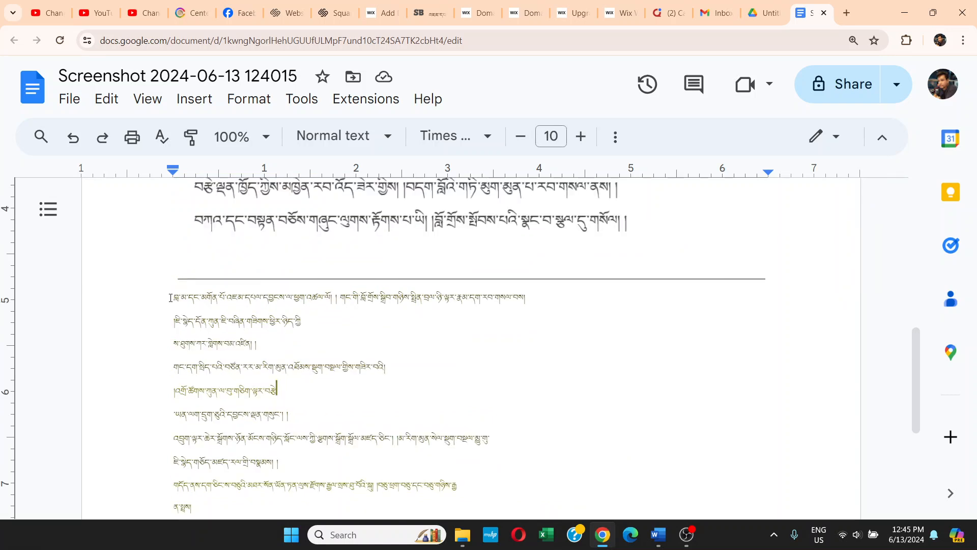
left_click_drag(174, 292, 521, 390)
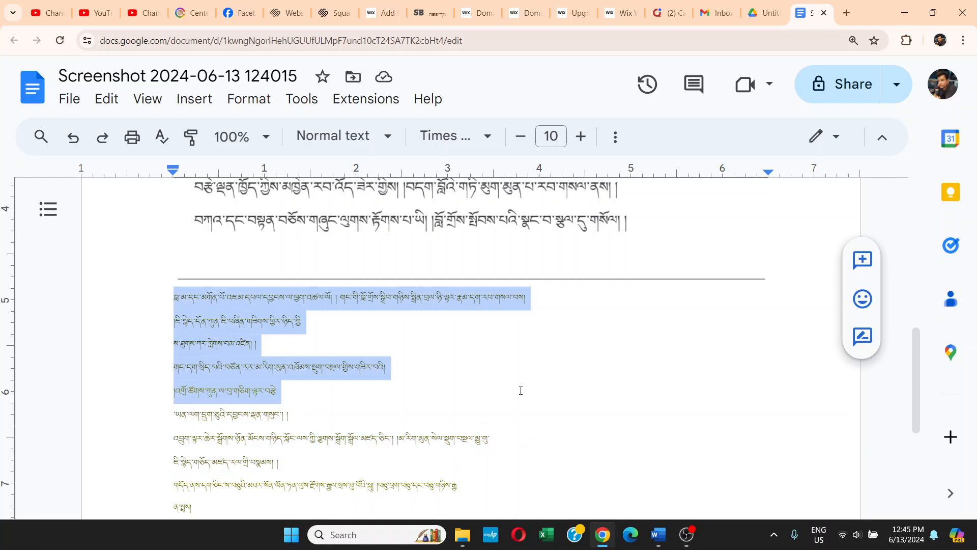
scroll(416, 375, "up", 5)
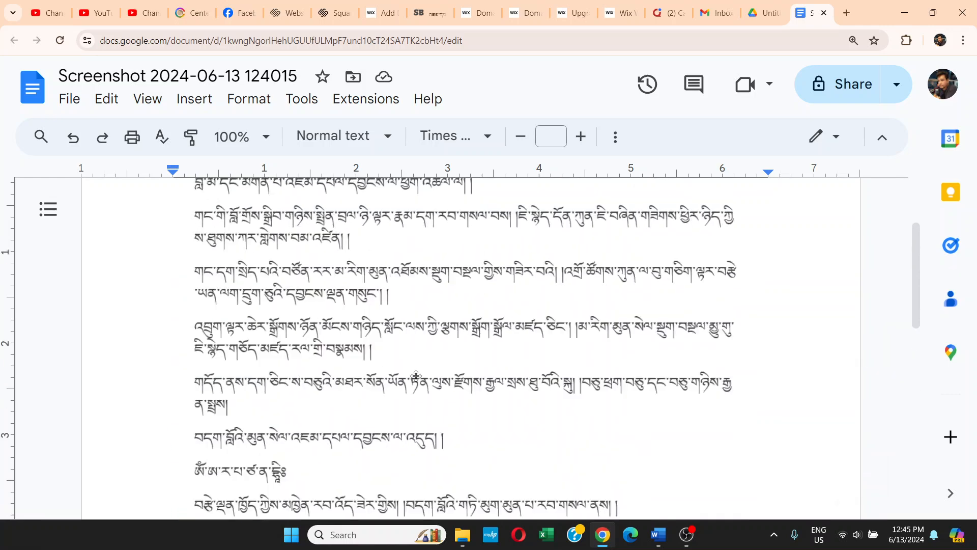
Delete the original screenshot picture above the extracted text.
left_click(388, 285)
scroll(388, 285, "down", 2)
scroll(388, 285, "up", 3)
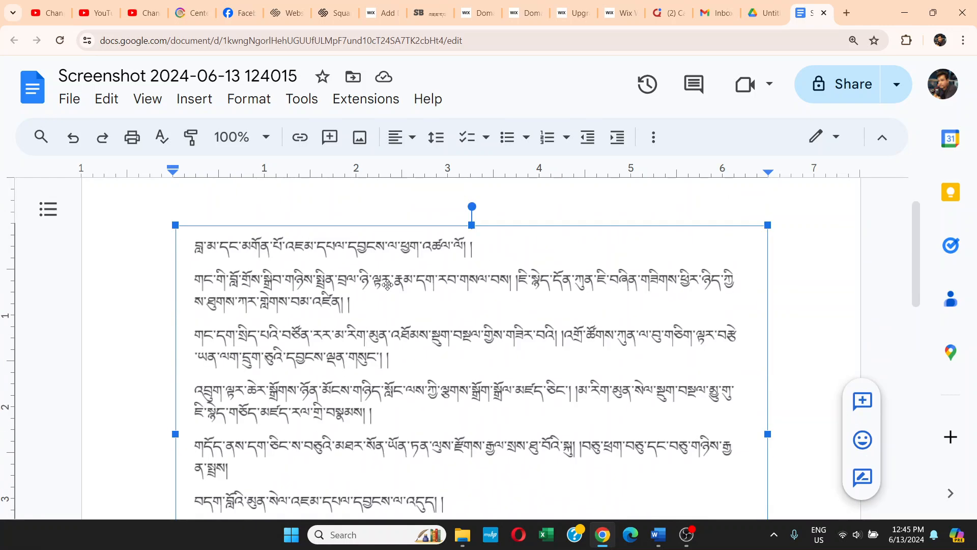
scroll(388, 284, "down", 1)
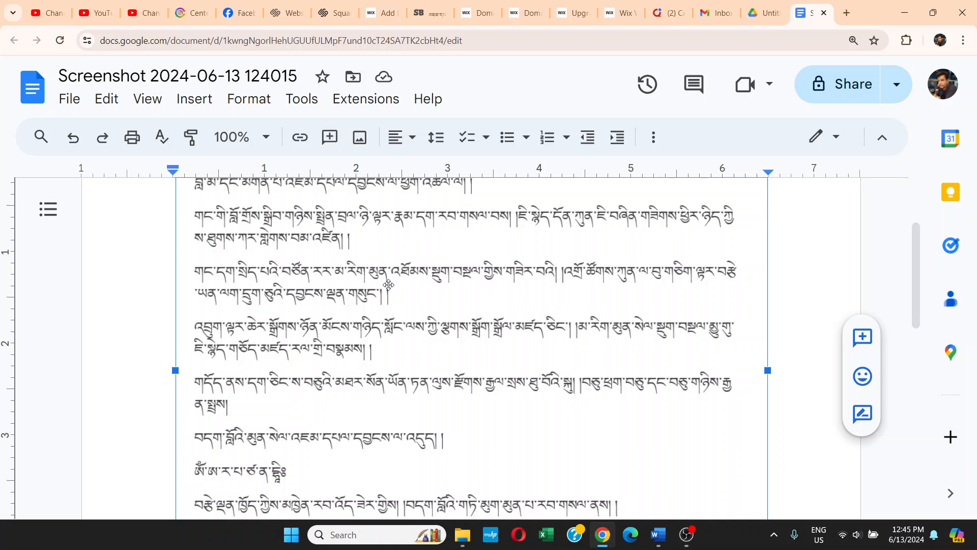
key("Delete")
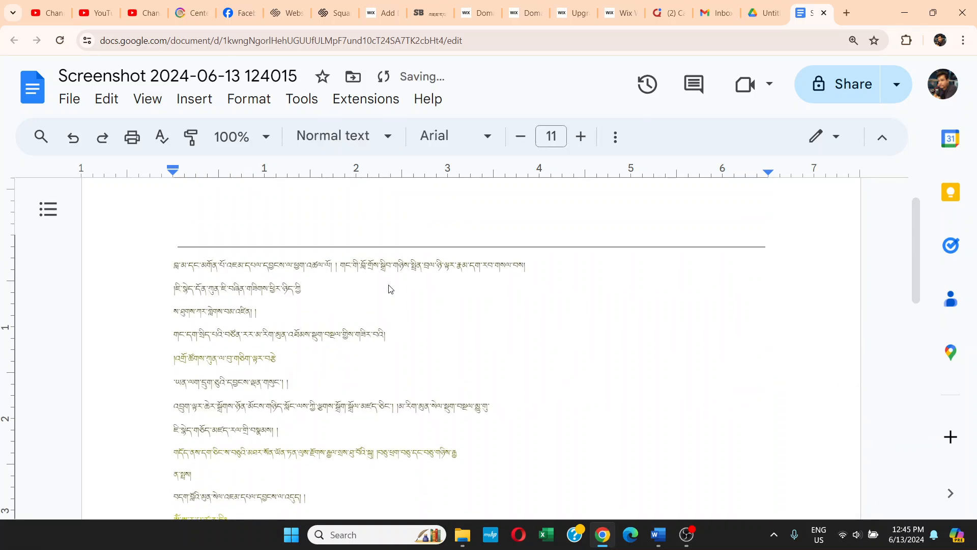
Select all of the extracted Tibetan text and set the document zoom to Fit.
scroll(390, 289, "up", 1)
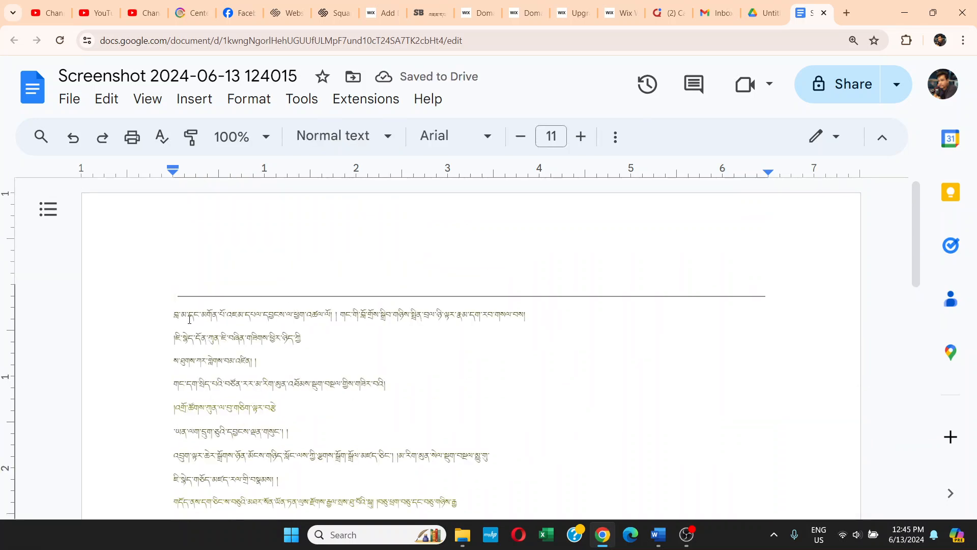
left_click_drag(174, 314, 678, 462)
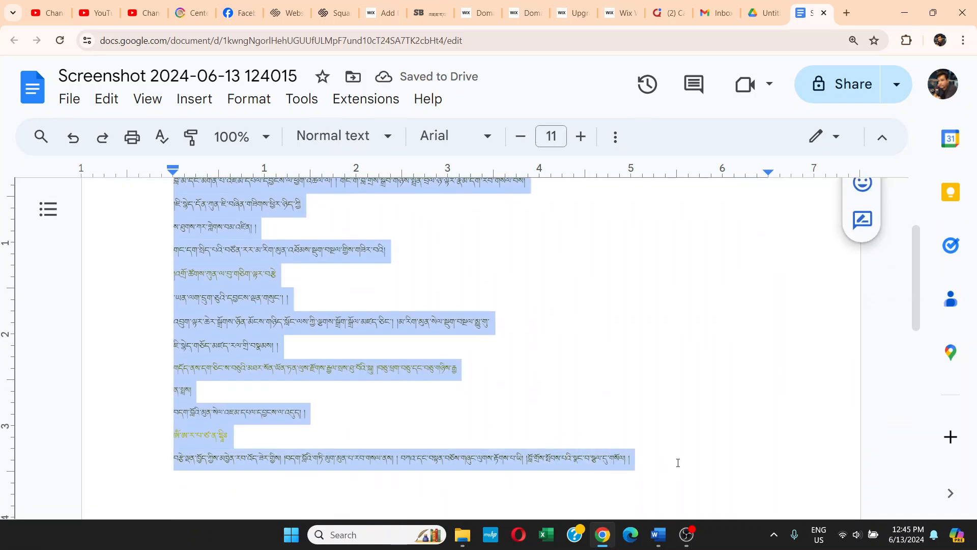
left_click(266, 141)
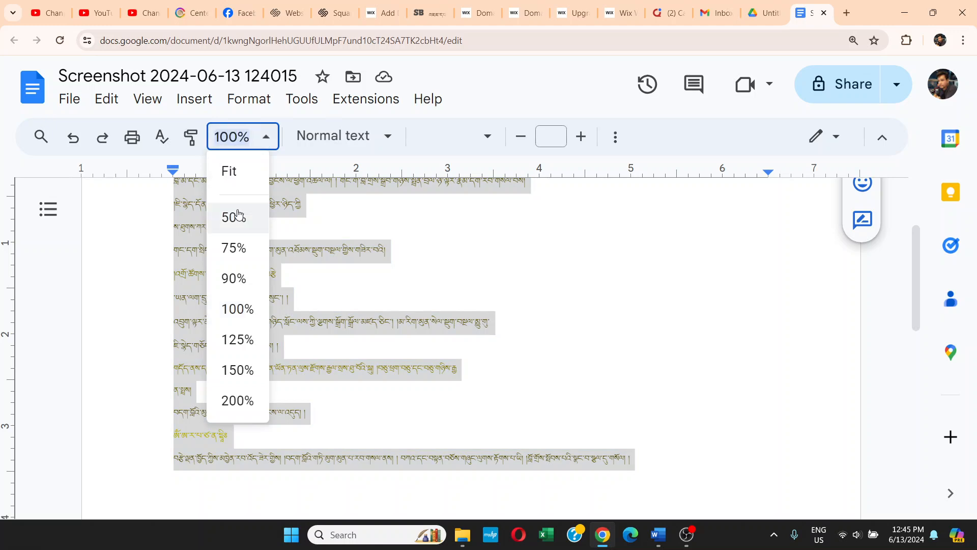
left_click(245, 171)
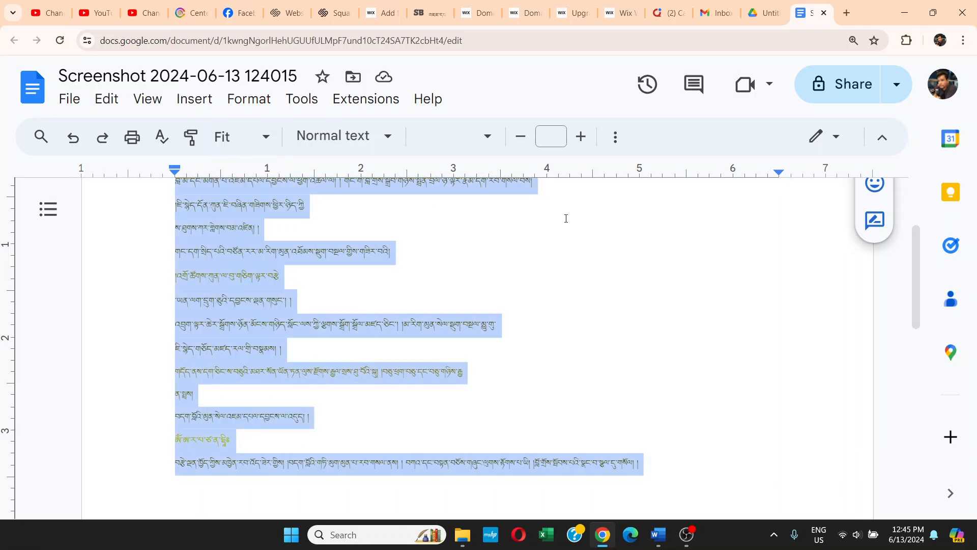
Return the browser zoom to 100% and set the selected text's font size to 36.
scroll(531, 106, "up", 1)
scroll(531, 106, "down", 1)
scroll(530, 107, "up", 1)
scroll(531, 106, "down", 1)
scroll(530, 107, "down", 3)
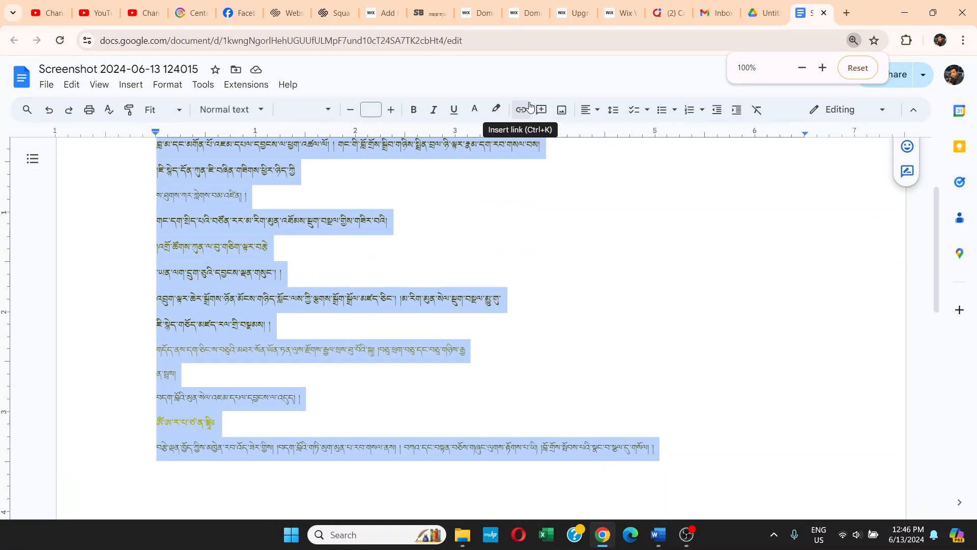
left_click(857, 68)
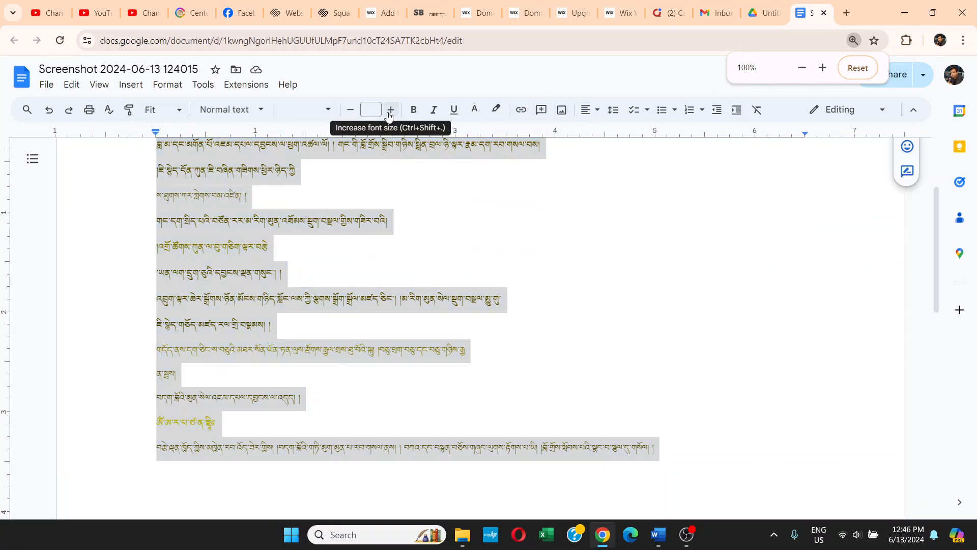
left_click(369, 110)
left_click(370, 314)
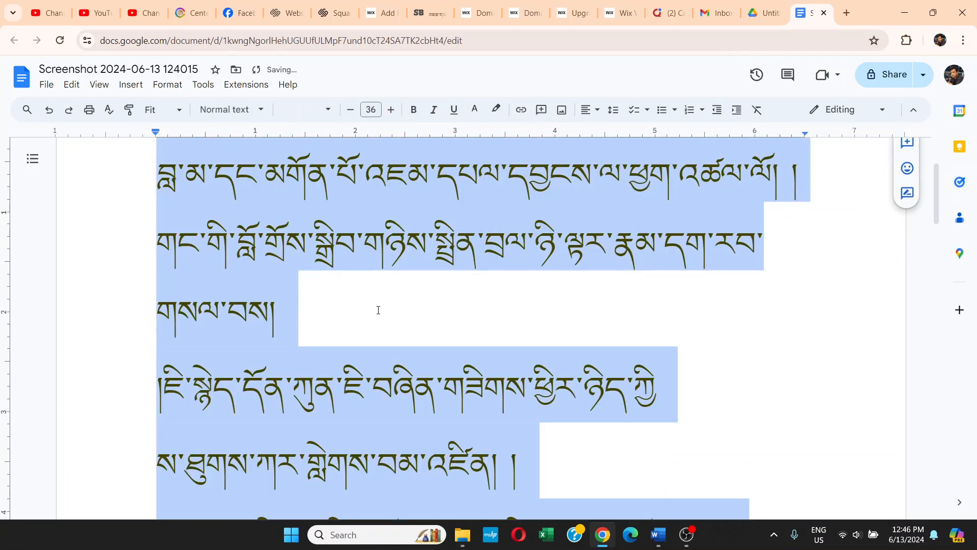
left_click(379, 259)
Test editing the first line by selecting words and deleting a few characters, and undo the deletion.
scroll(245, 264, "up", 2)
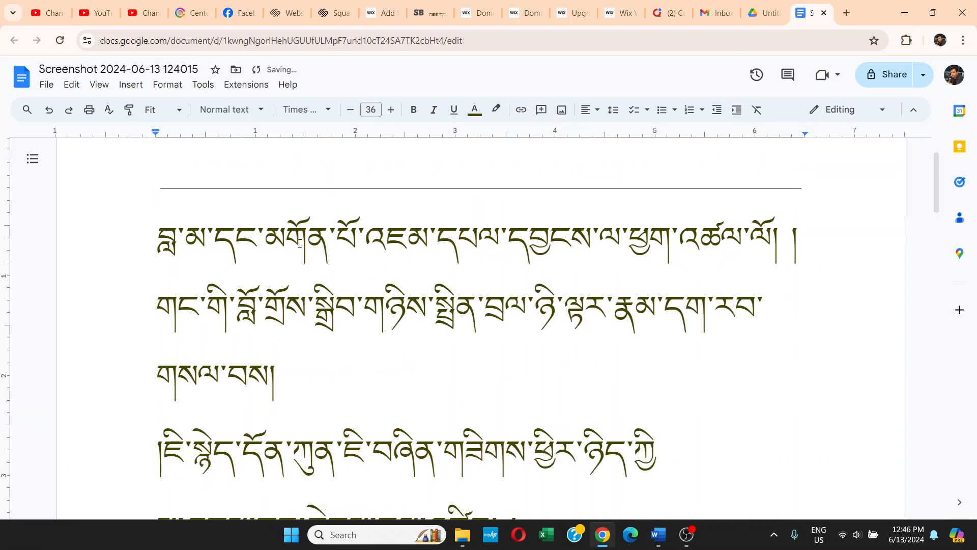
left_click_drag(409, 245, 456, 246)
left_click_drag(552, 245, 719, 245)
left_click(510, 245)
left_click(681, 237)
key("BackSpace")
key("BackSpace")
key("BackSpace")
key("ctrl+z")
left_click(315, 350)
scroll(315, 351, "up", 1)
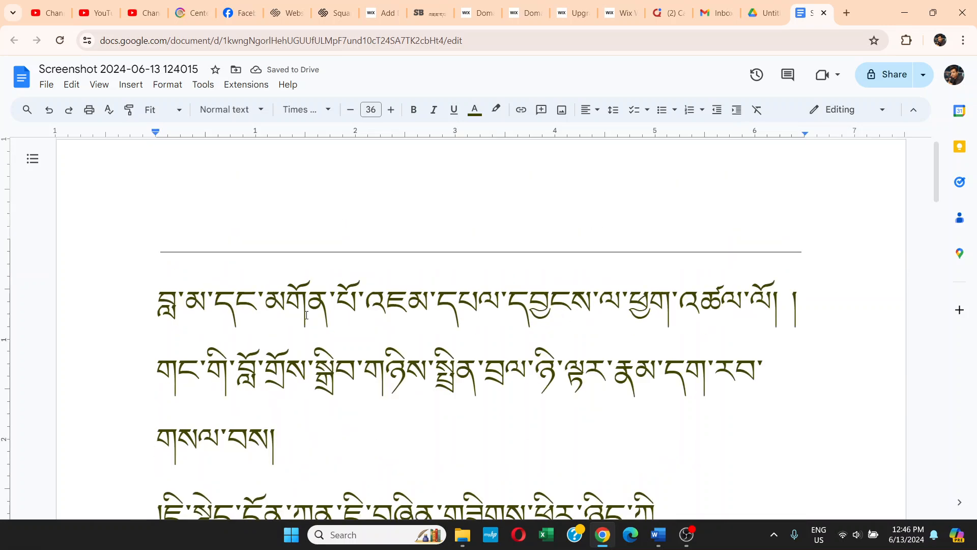
Remove the line breaks after the lines ending in ཀྱི and བརྩེ to join each with the line below it.
scroll(333, 367, "down", 4)
left_click(691, 258)
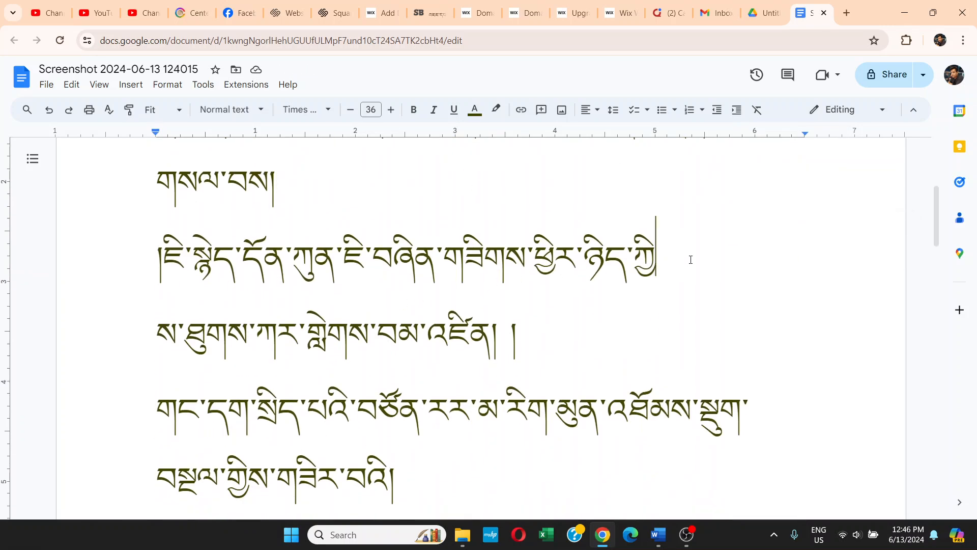
key("Delete")
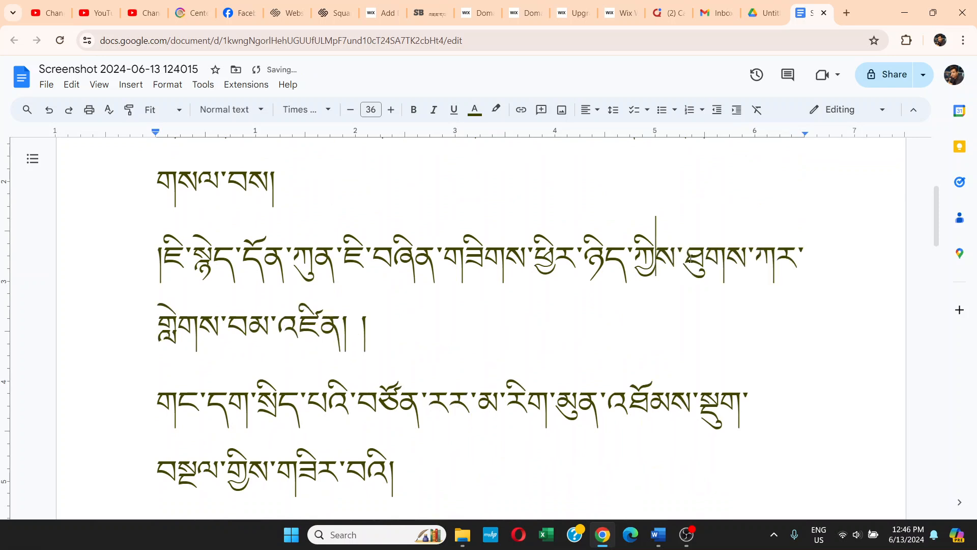
scroll(502, 343, "down", 5)
left_click(600, 304)
key("Delete")
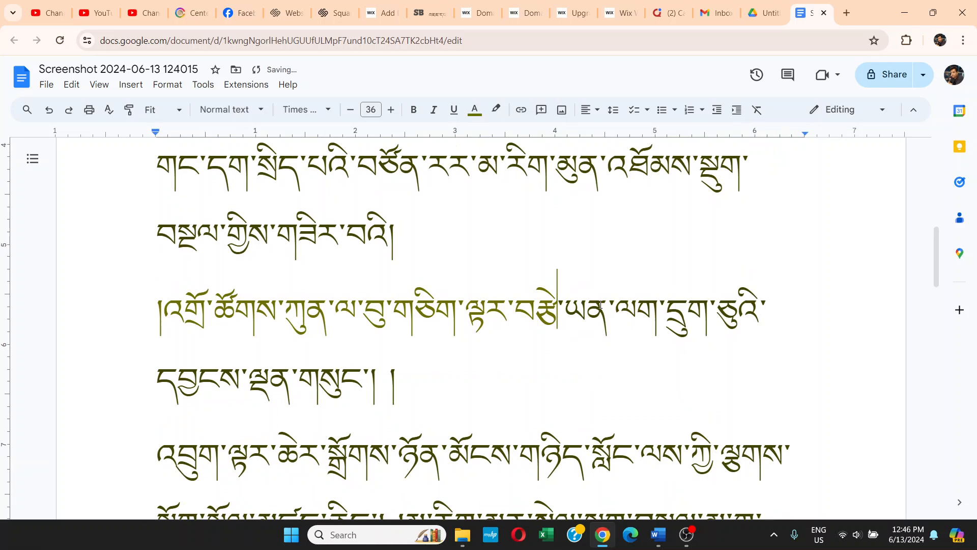
Review the enlarged Tibetan text across both pages for misplaced line breaks and recognition errors.
scroll(600, 304, "down", 4)
scroll(562, 364, "down", 5)
scroll(562, 364, "up", 4)
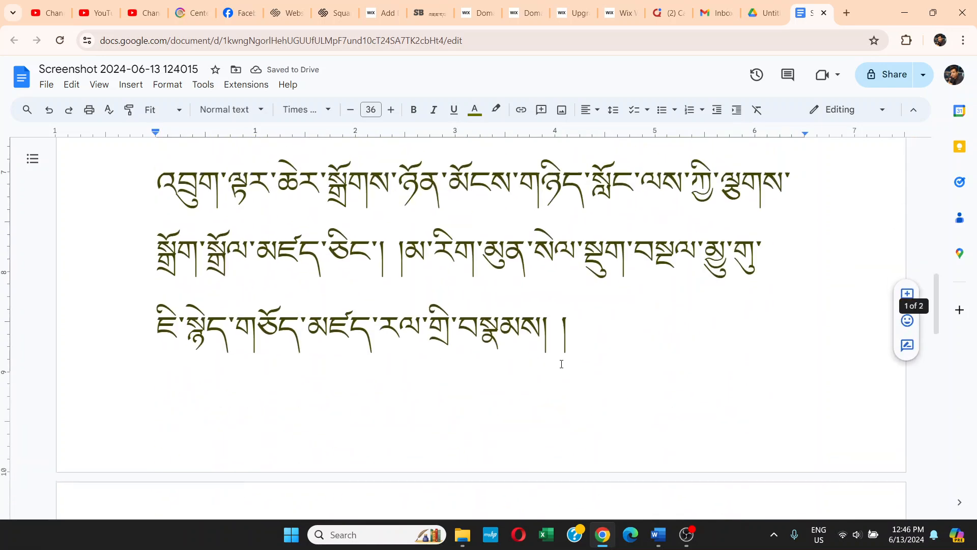
scroll(562, 364, "down", 2)
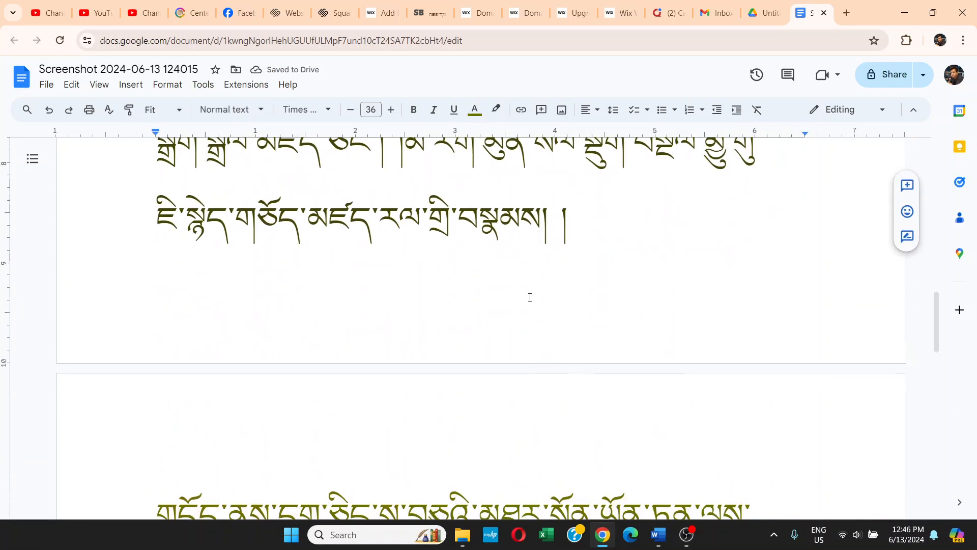
scroll(530, 297, "up", 3)
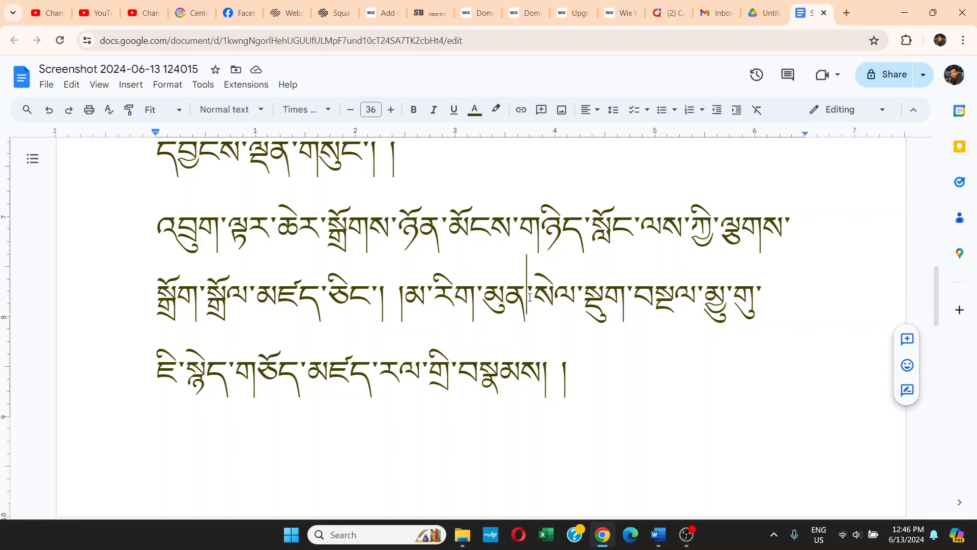
scroll(530, 297, "up", 3)
scroll(530, 297, "down", 3)
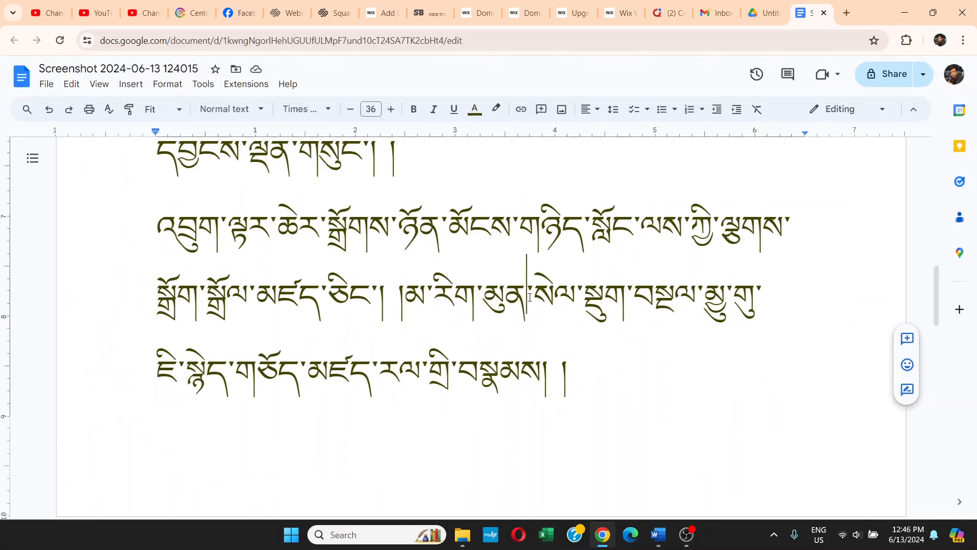
scroll(529, 303, "up", 4)
scroll(529, 303, "up", 4)
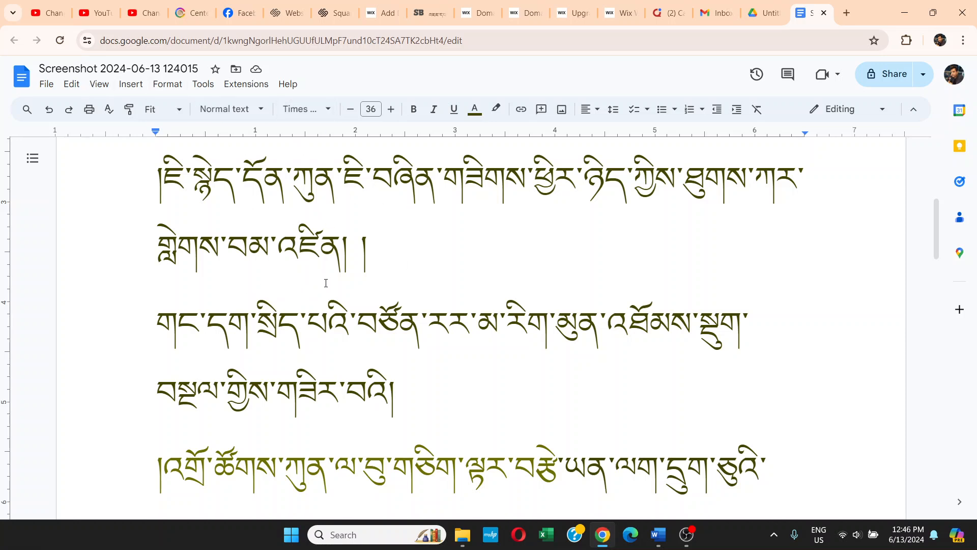
scroll(326, 285, "up", 2)
scroll(327, 285, "up", 4)
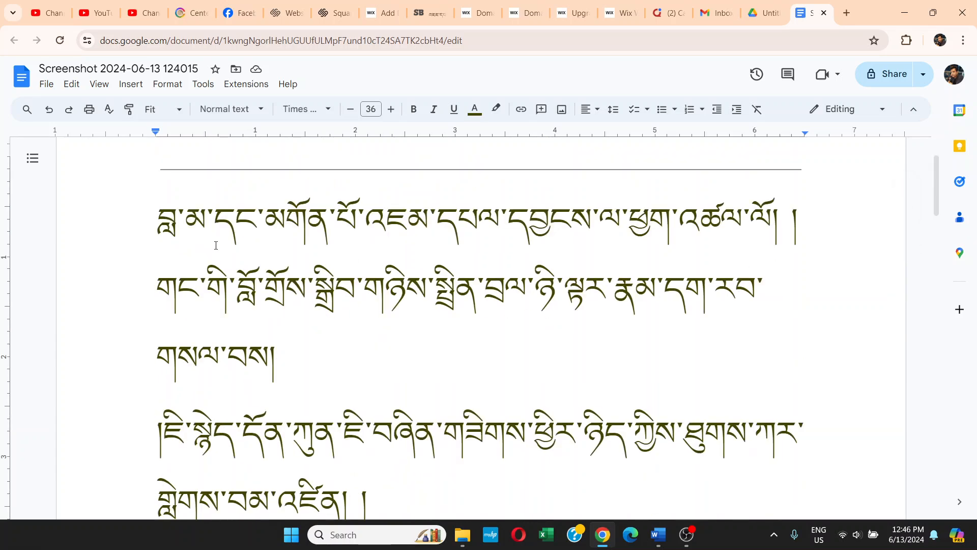
scroll(393, 363, "down", 6)
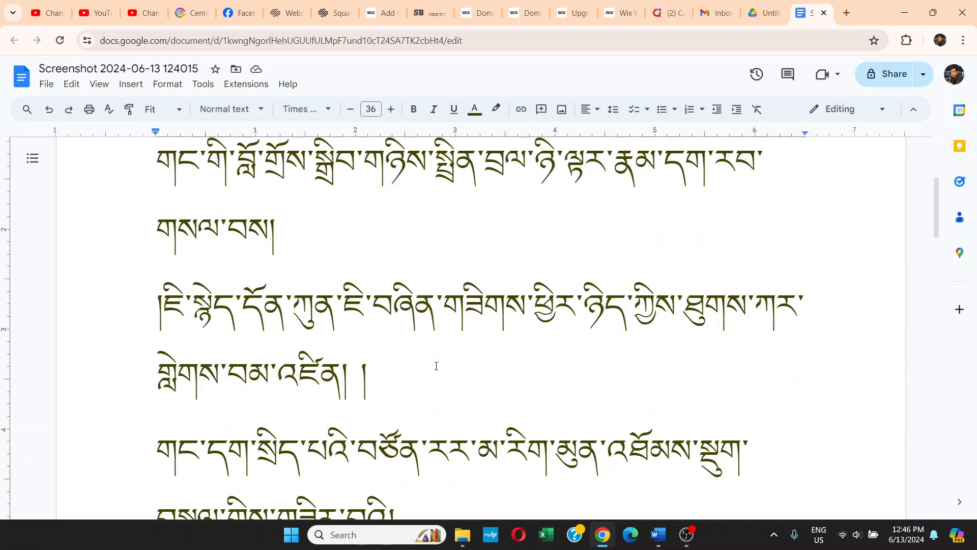